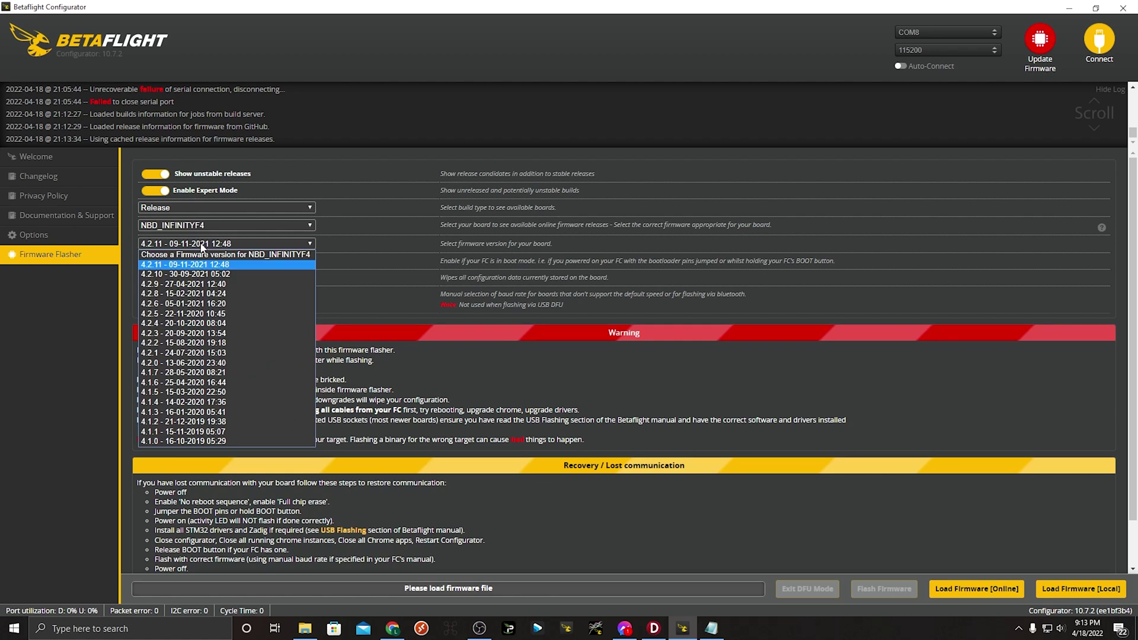
Select firmware version 4.2.11 for the NBD_INFINITYF4 board and load it from the online source
{"action": "left_click", "coordinate": [164, 267]}
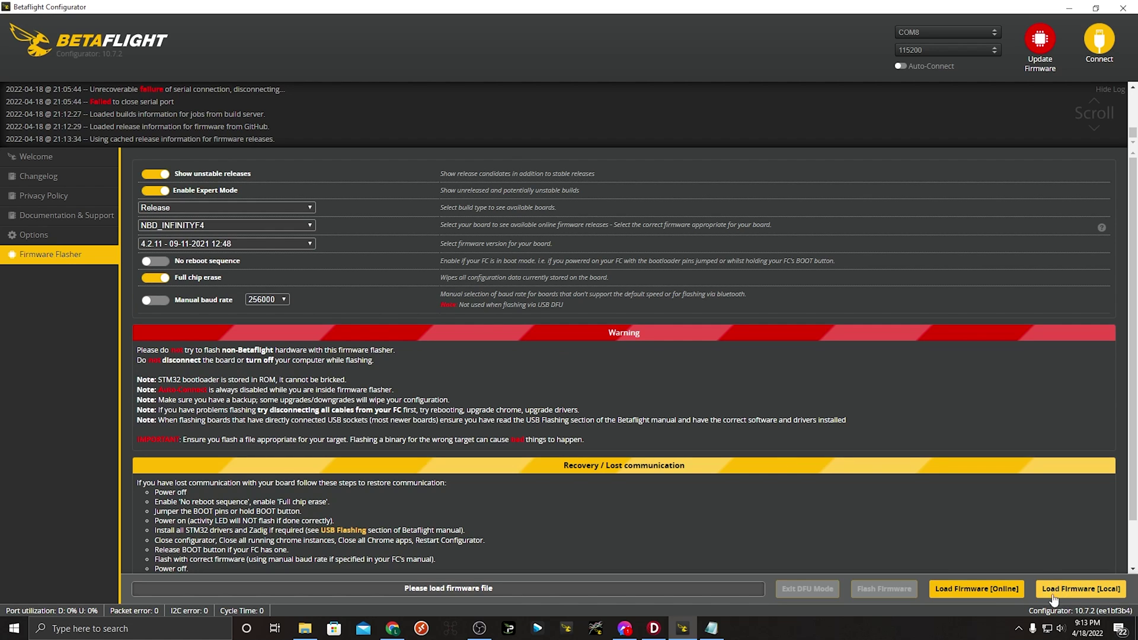
{"action": "left_click", "coordinate": [994, 593]}
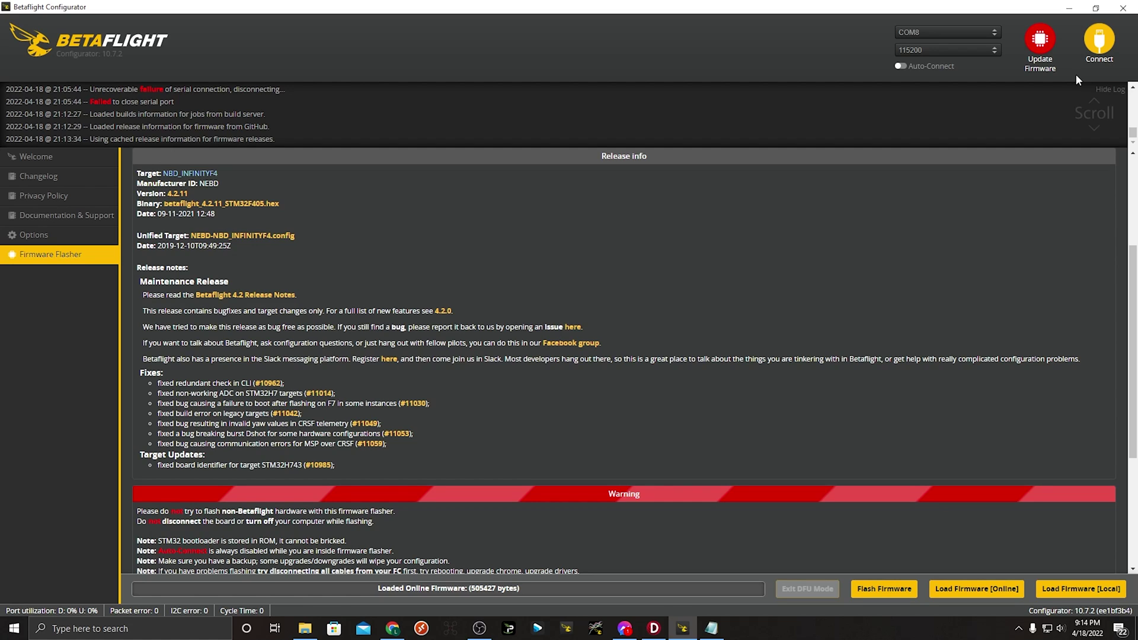
Connect to the flight controller, execute the CLI dump BTFL_cli_INFINITY_Cinemah_Crossfire.txt and save the configuration
{"action": "left_click", "coordinate": [1097, 41]}
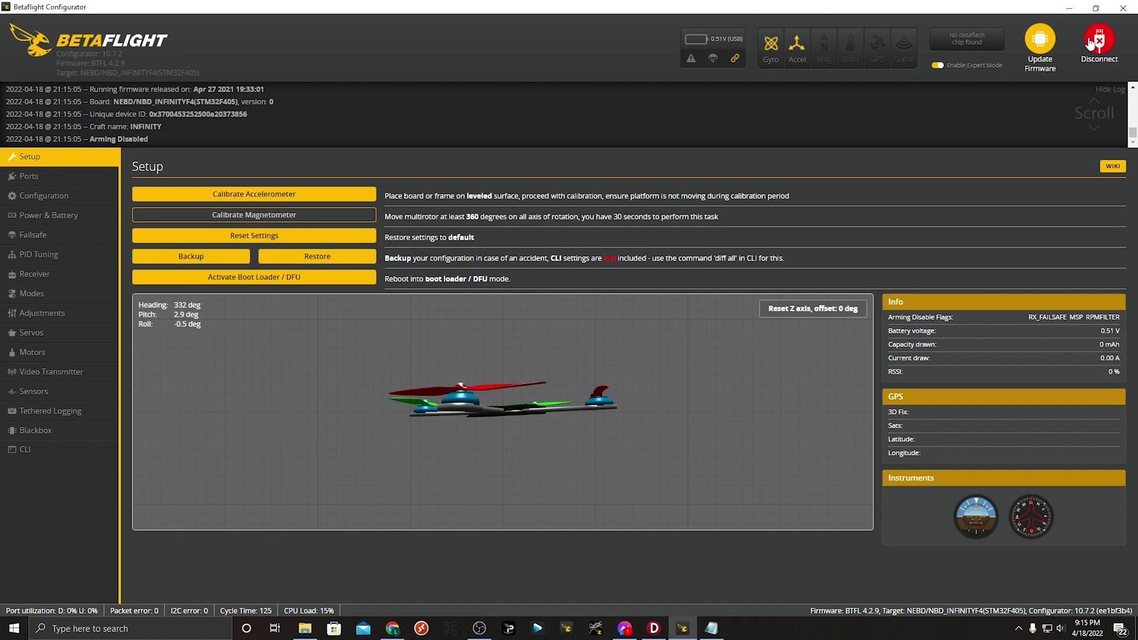
{"action": "left_click", "coordinate": [48, 454]}
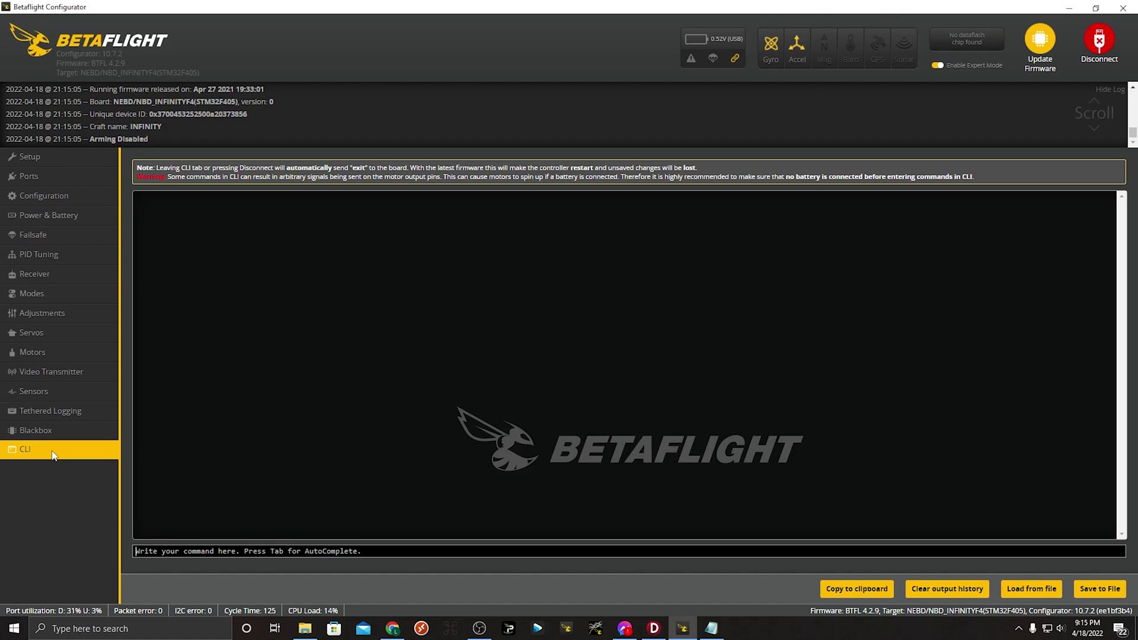
{"action": "left_click", "coordinate": [1036, 591]}
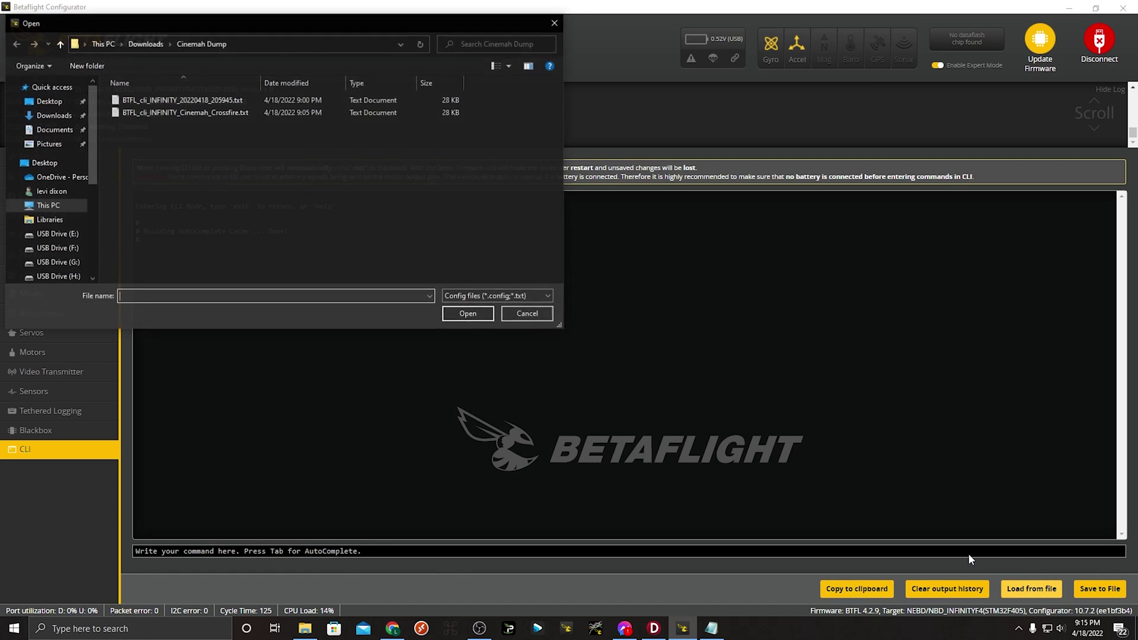
{"action": "left_click", "coordinate": [191, 112]}
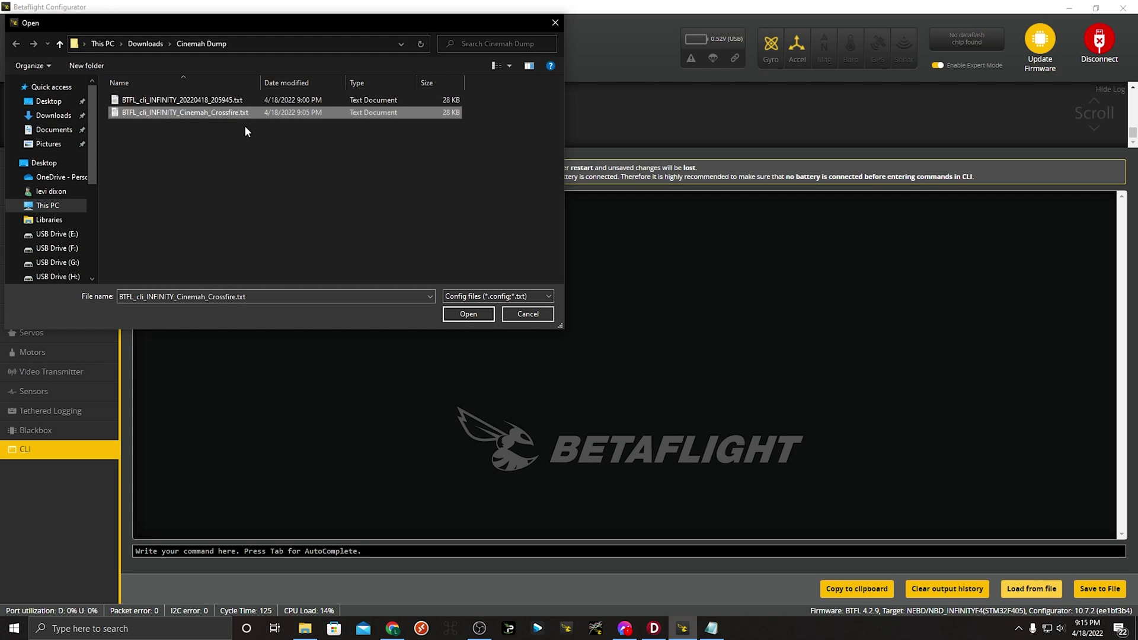
{"action": "left_click", "coordinate": [468, 315]}
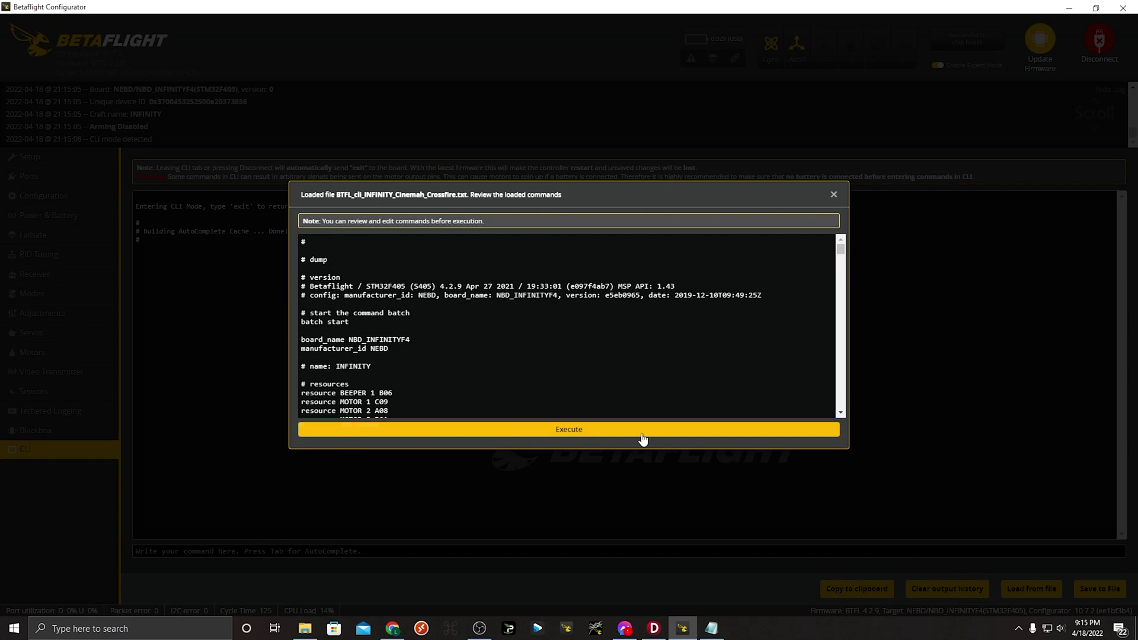
{"action": "left_click", "coordinate": [643, 436]}
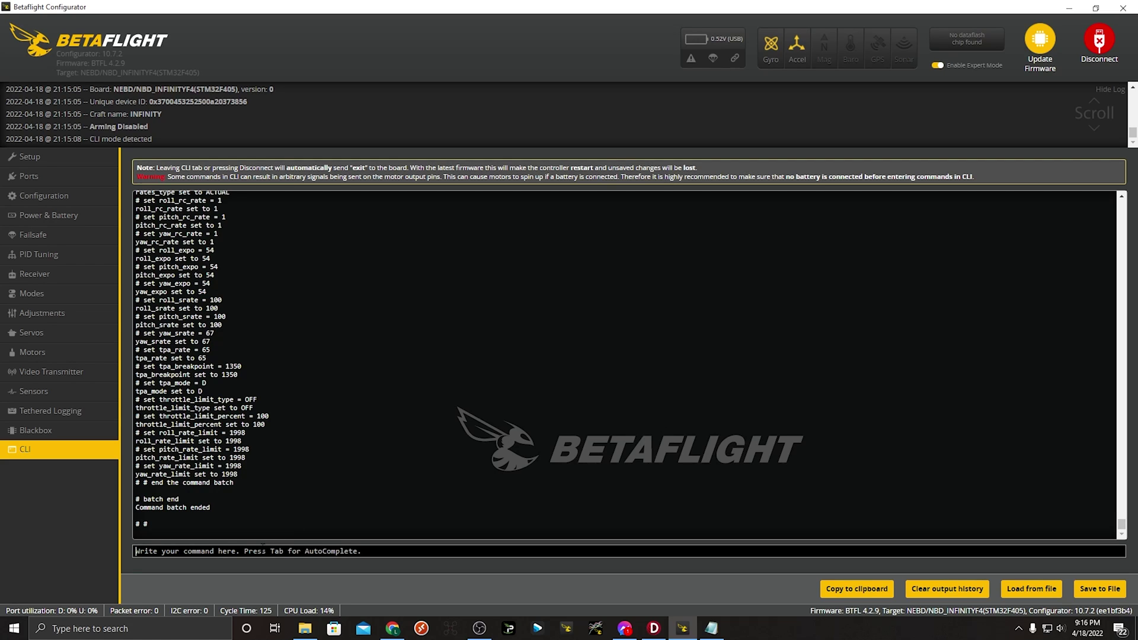
{"action": "type", "text": "save"}
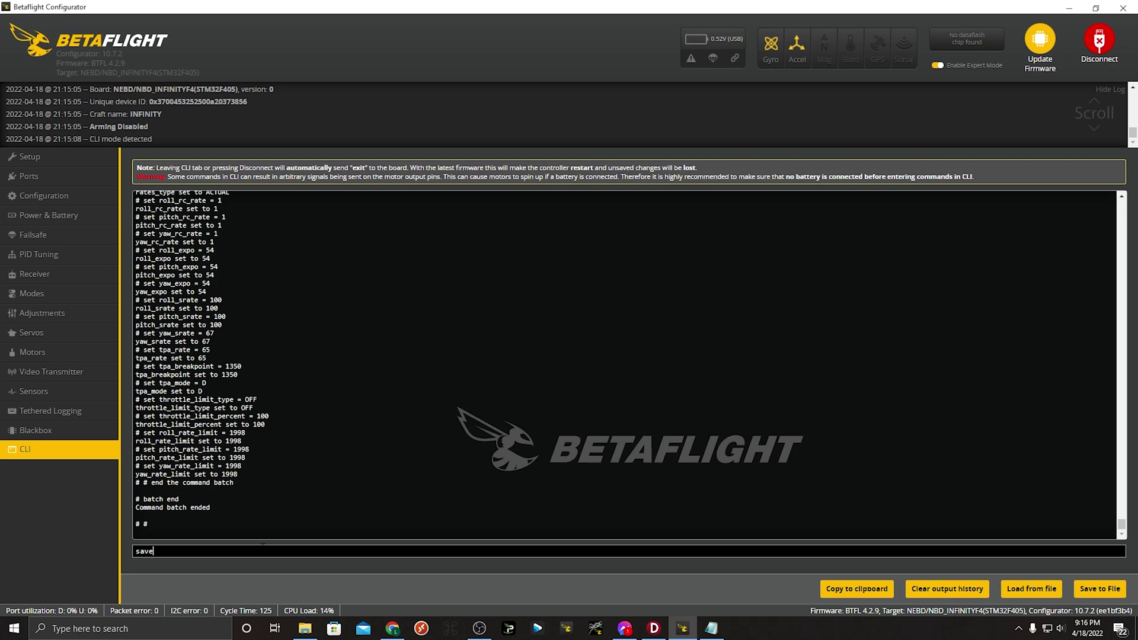
{"action": "key", "text": "Return"}
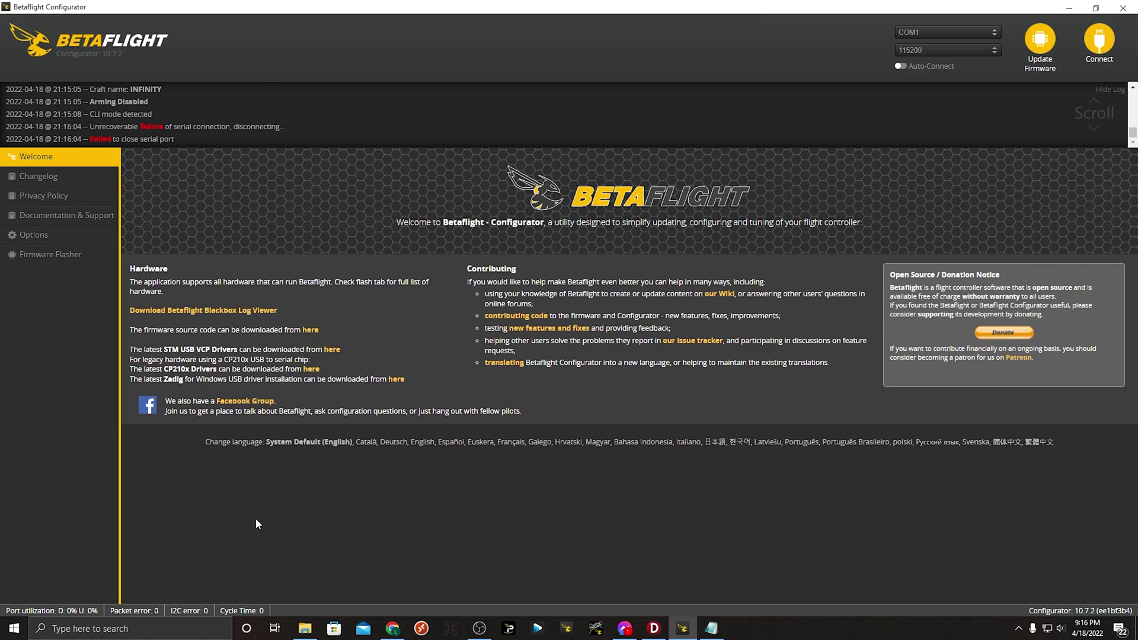
Reconnect to the flight controller and review its receiver channels, motor page and configuration settings
{"action": "left_click", "coordinate": [1099, 39]}
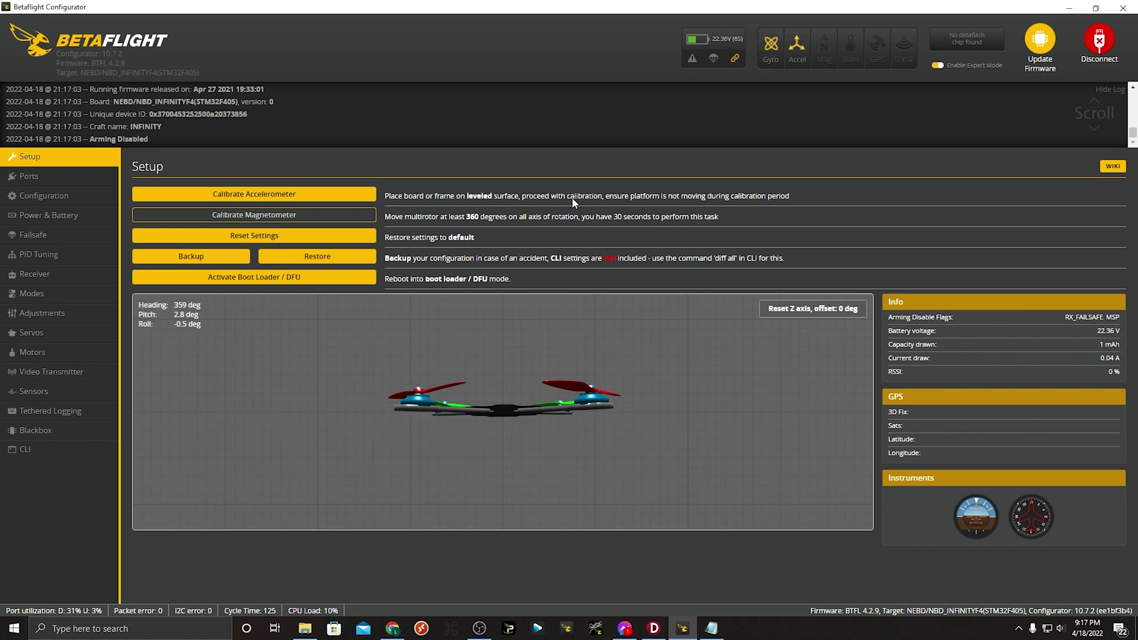
{"action": "left_click", "coordinate": [40, 277]}
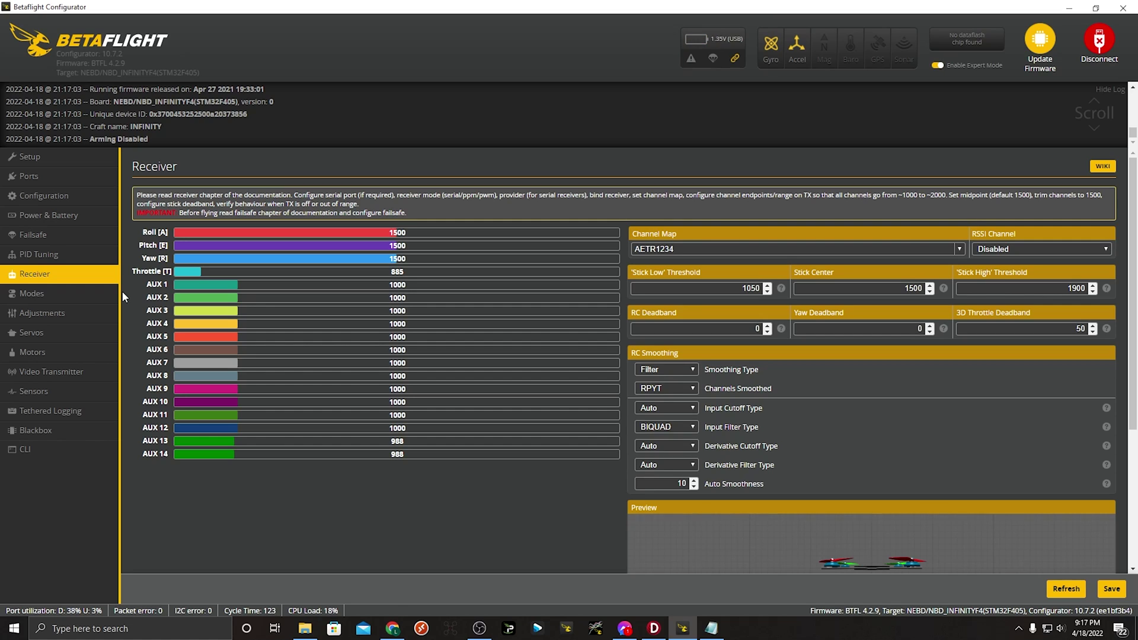
{"action": "left_click", "coordinate": [50, 360]}
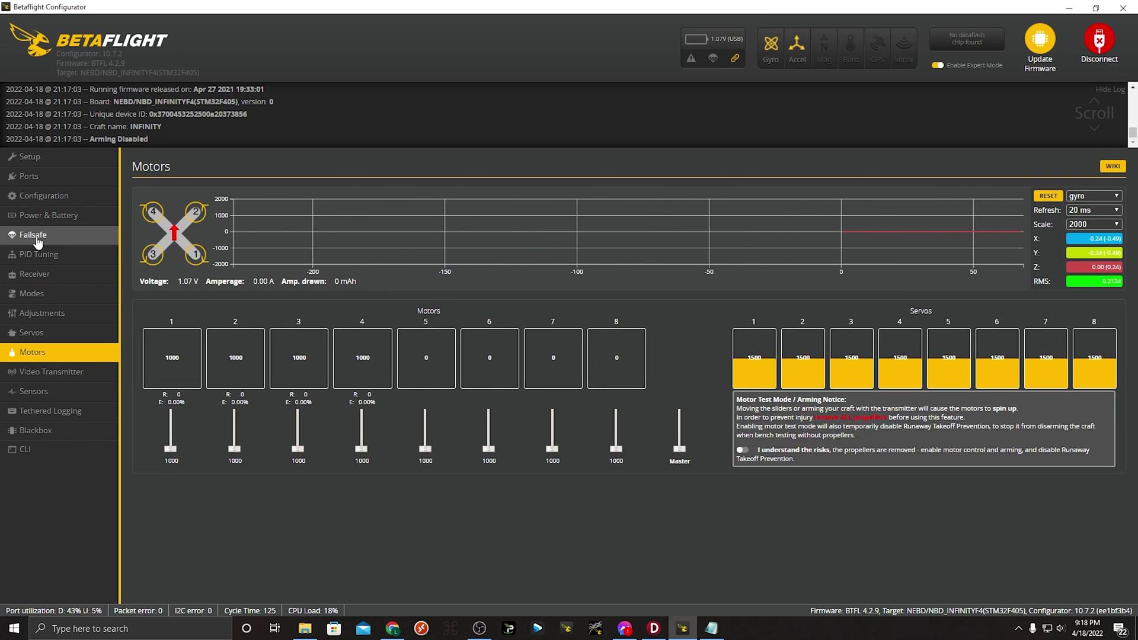
{"action": "left_click", "coordinate": [42, 195]}
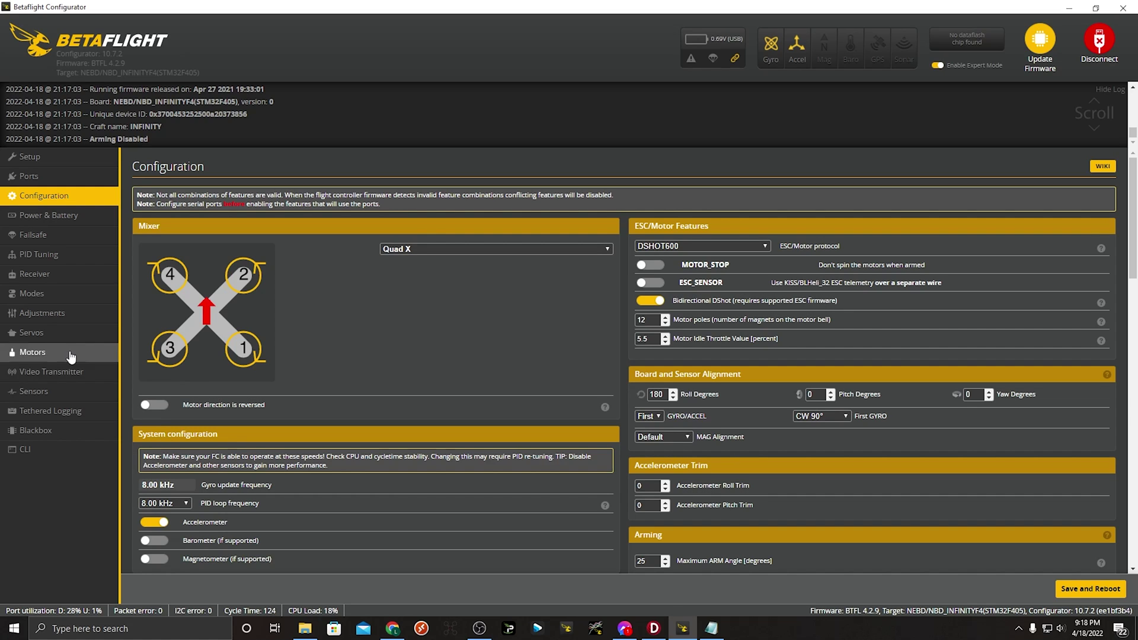
Enable motor test mode, test motors 2 and 3 individually against the motor diagram, and disable motor control again
{"action": "left_click", "coordinate": [40, 351]}
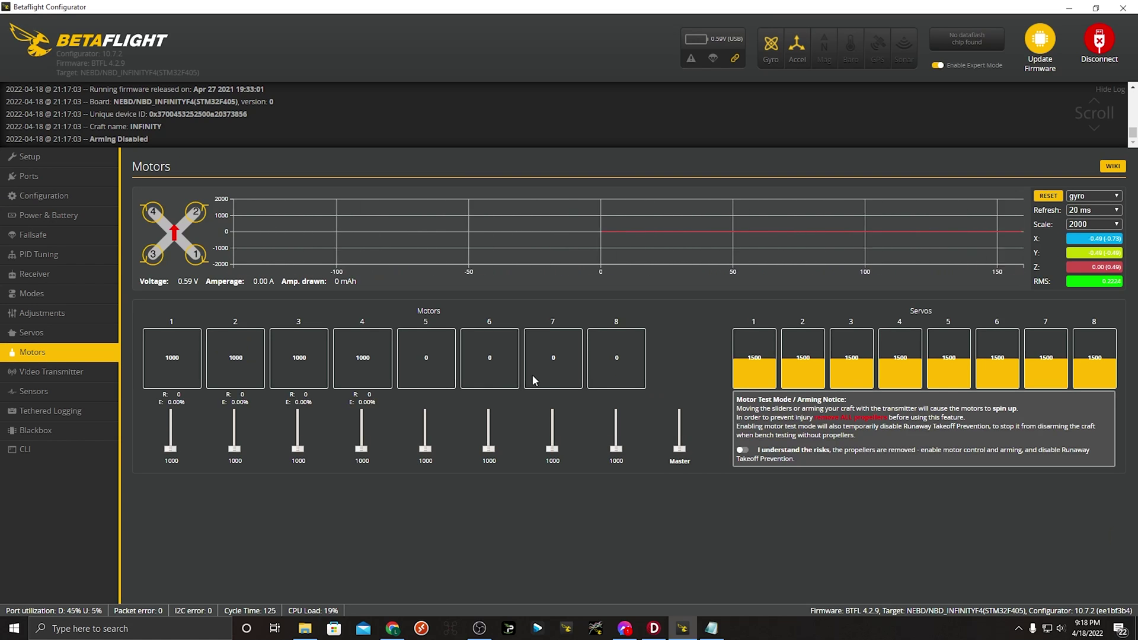
{"action": "left_click", "coordinate": [743, 450]}
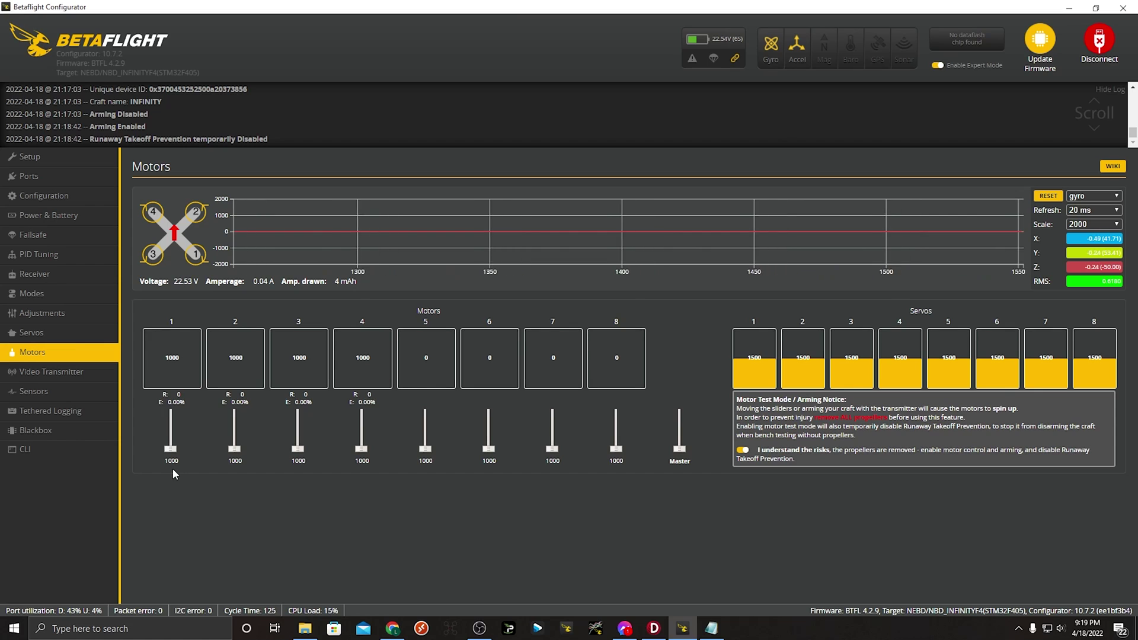
{"action": "left_click_drag", "start_coordinate": [234, 454], "coordinate": [236, 468]}
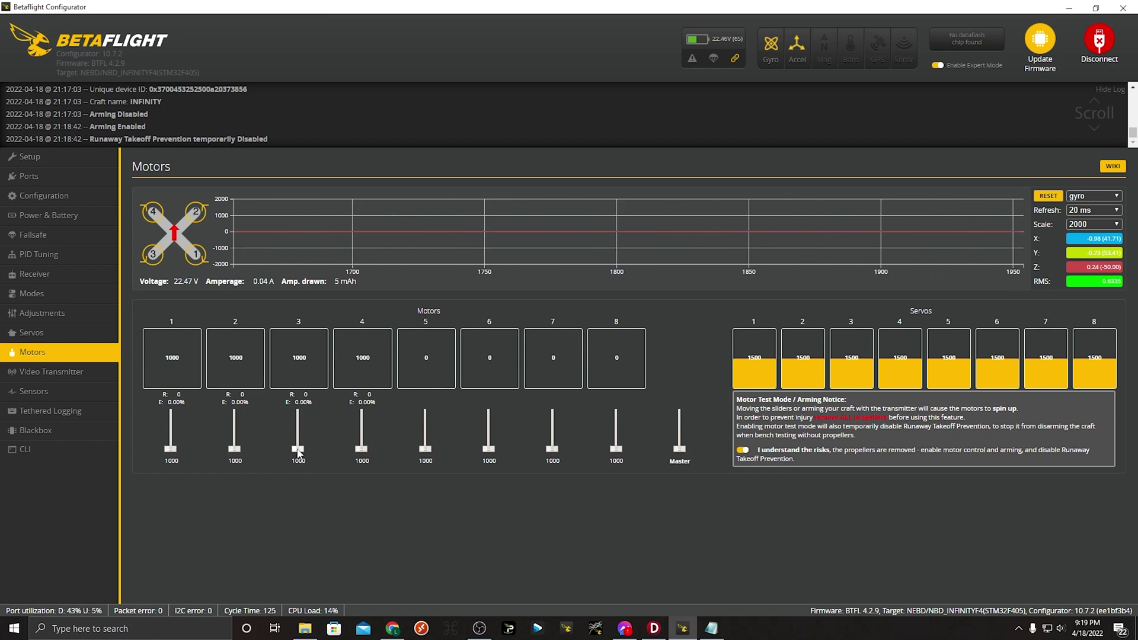
{"action": "left_click_drag", "start_coordinate": [298, 453], "coordinate": [301, 462]}
{"action": "scroll", "coordinate": [360, 453], "scroll_direction": "up", "scroll_amount": 4}
{"action": "scroll", "coordinate": [359, 456], "scroll_direction": "down", "scroll_amount": 4}
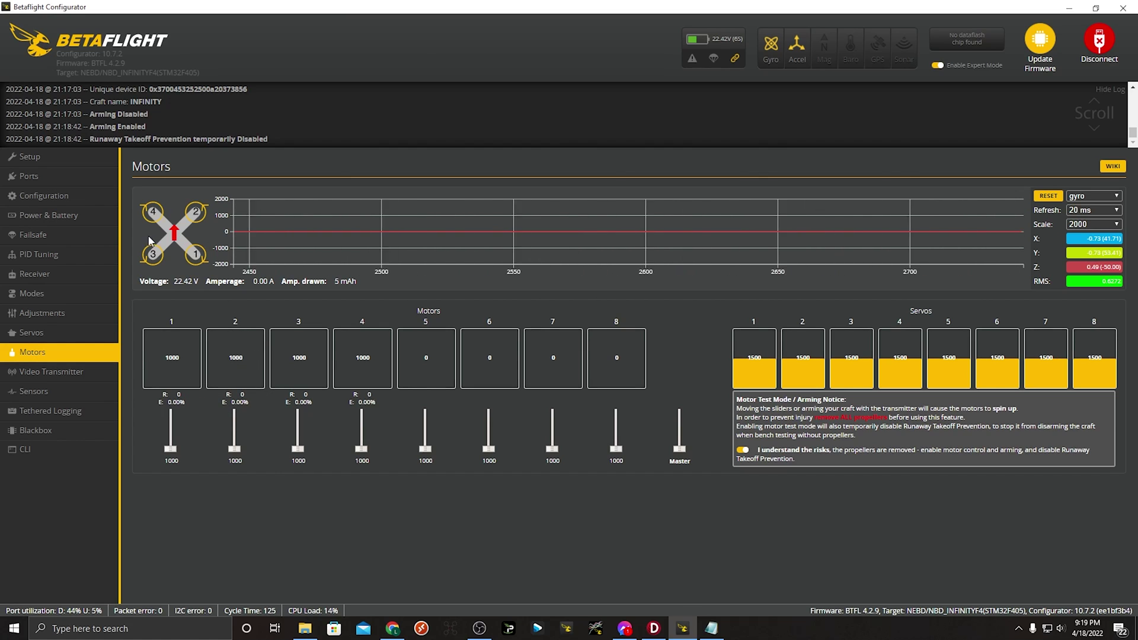
{"action": "left_click", "coordinate": [742, 451]}
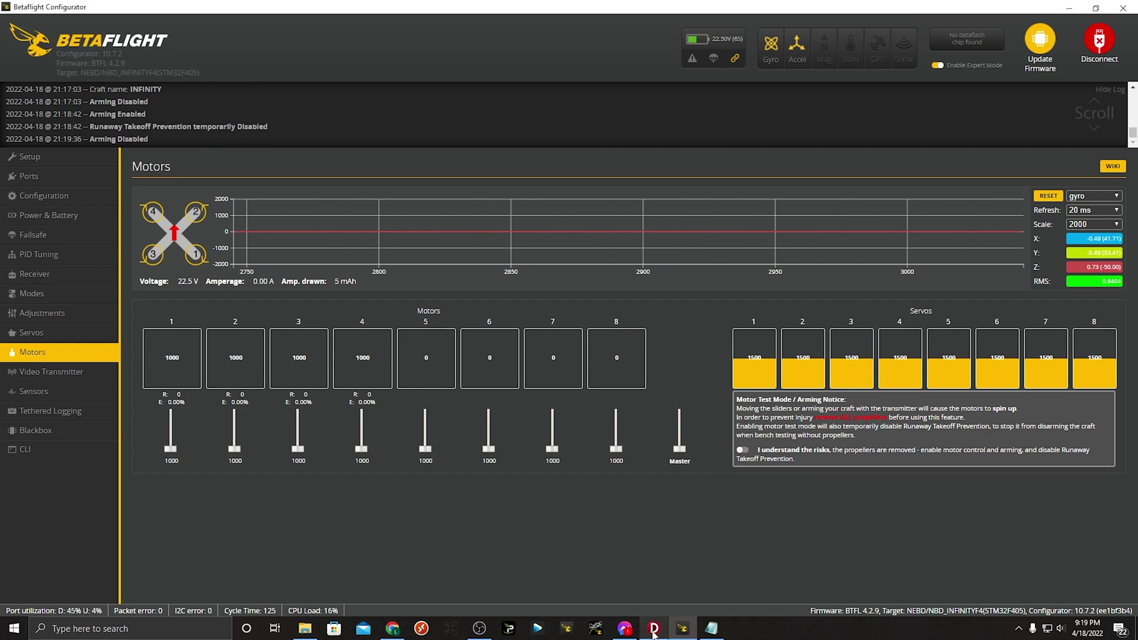
Disconnect the flight controller, switch to BLHeliSuite32 and read the ESC setup through port COM8
{"action": "left_click", "coordinate": [1096, 50]}
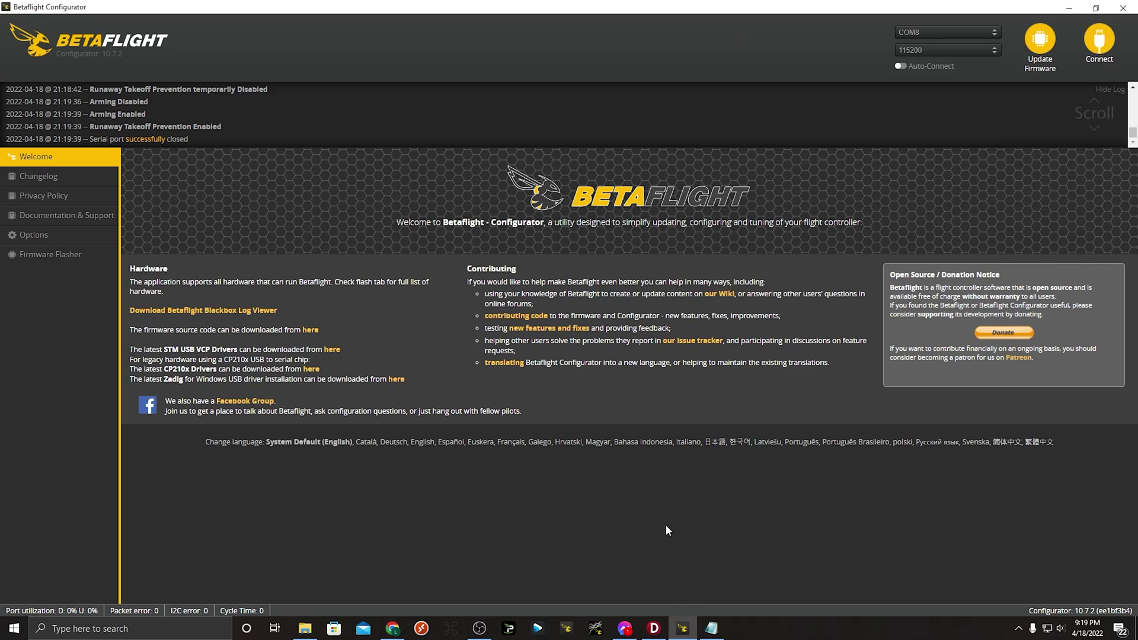
{"action": "left_click", "coordinate": [653, 628]}
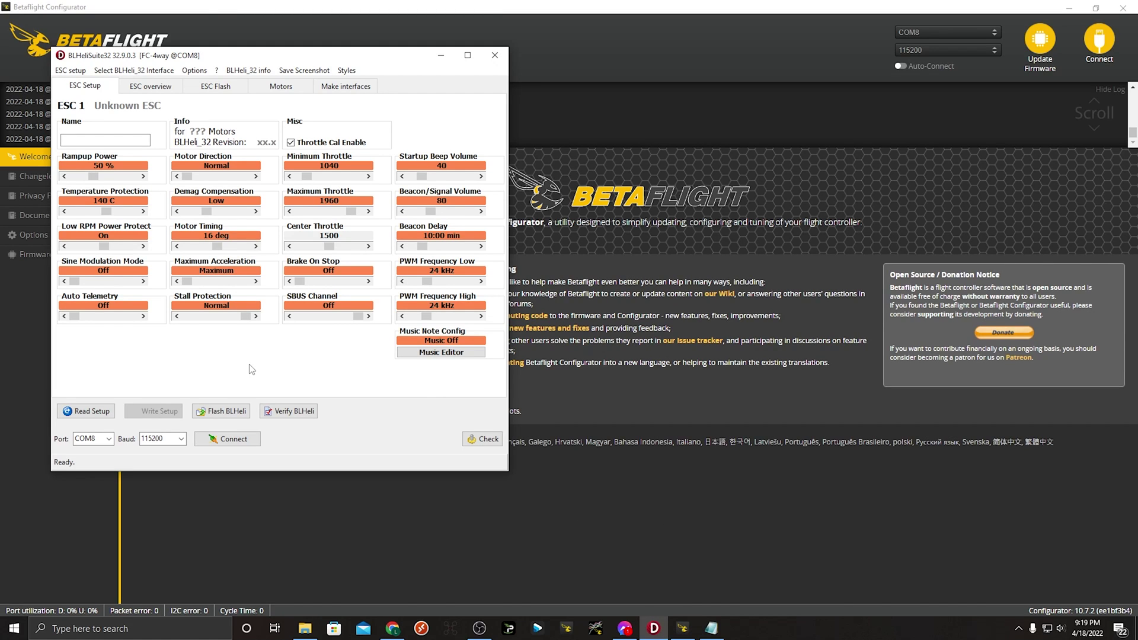
{"action": "left_click", "coordinate": [95, 439]}
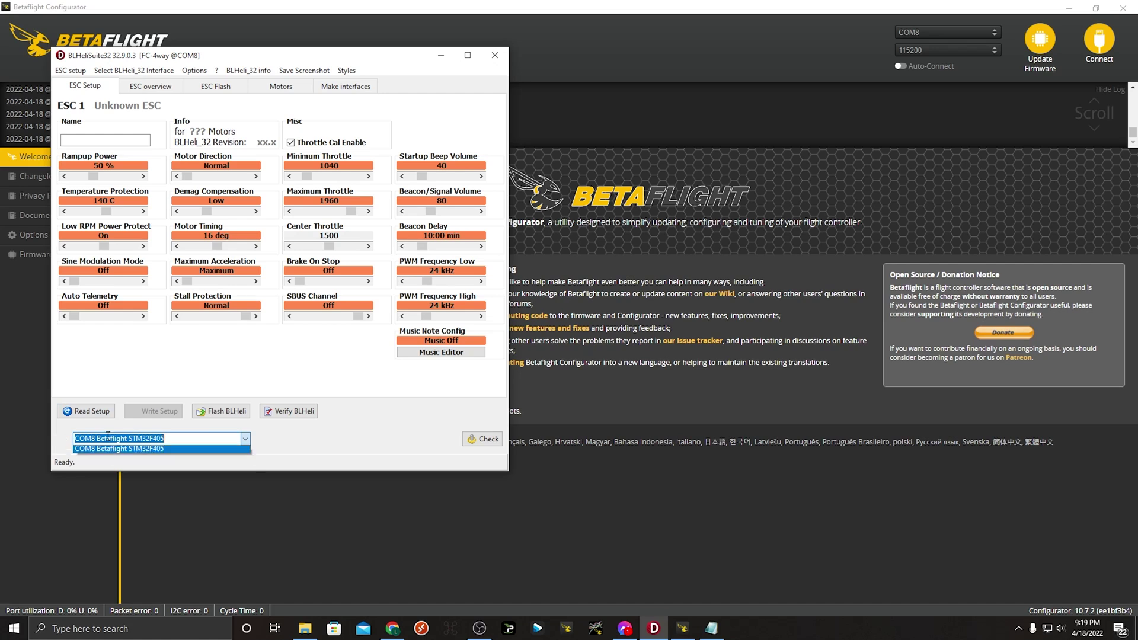
{"action": "left_click", "coordinate": [102, 470]}
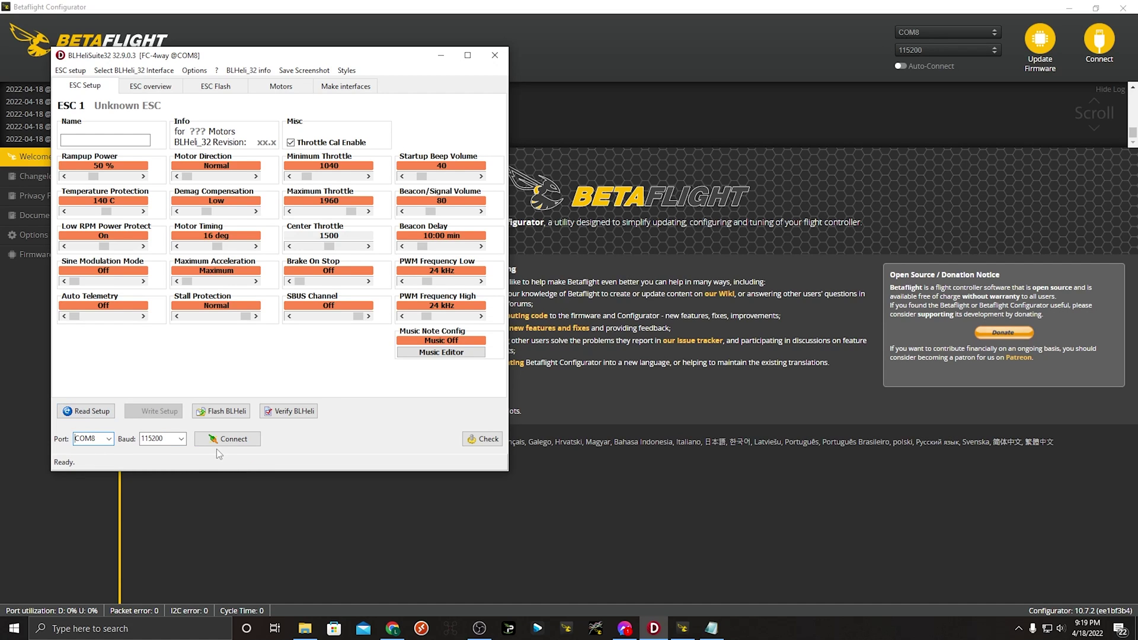
{"action": "left_click", "coordinate": [95, 415]}
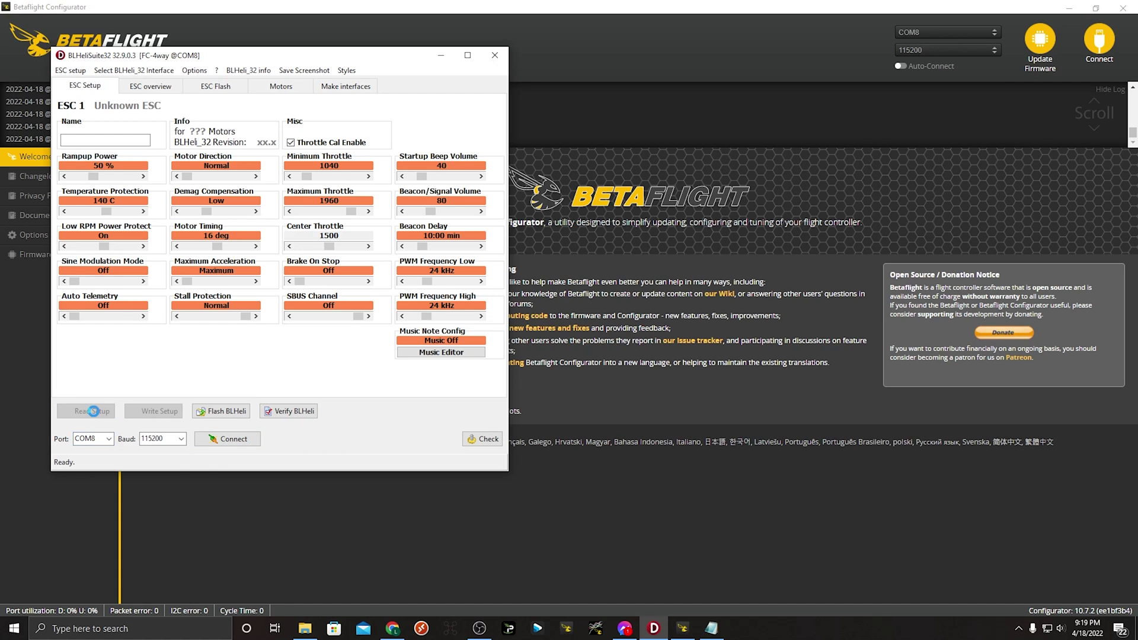
{"action": "left_click", "coordinate": [220, 390]}
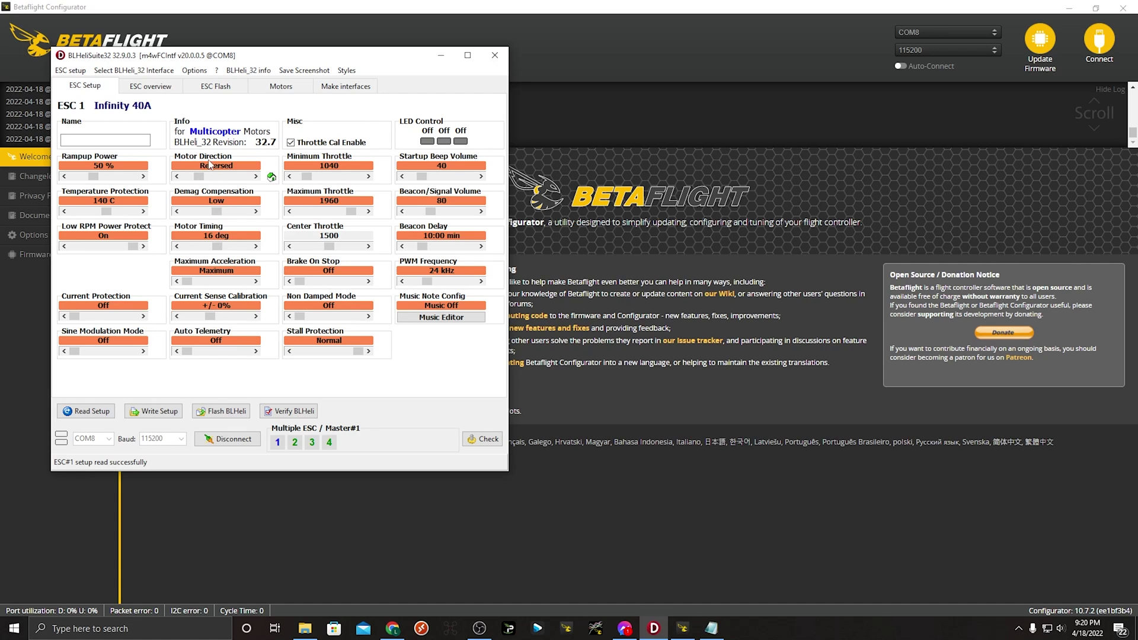
Exclude ESC 1 from the selection, set ESC 2's motor direction to Normal and write the setup
{"action": "left_click", "coordinate": [277, 442]}
{"action": "left_click", "coordinate": [190, 174]}
{"action": "left_click", "coordinate": [153, 410]}
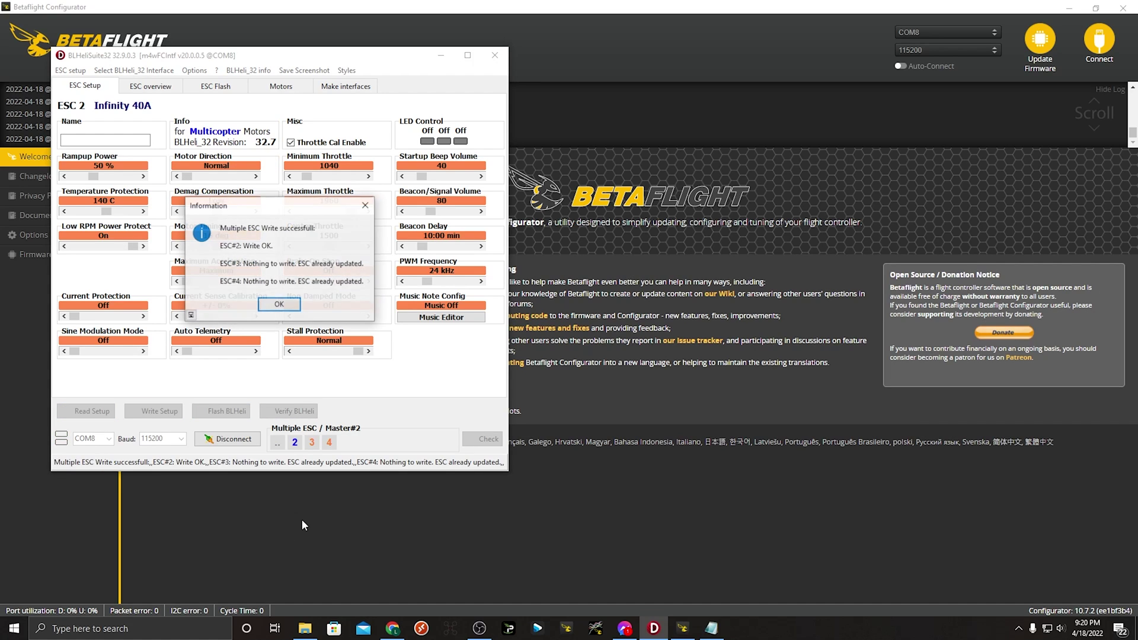
{"action": "left_click", "coordinate": [278, 304]}
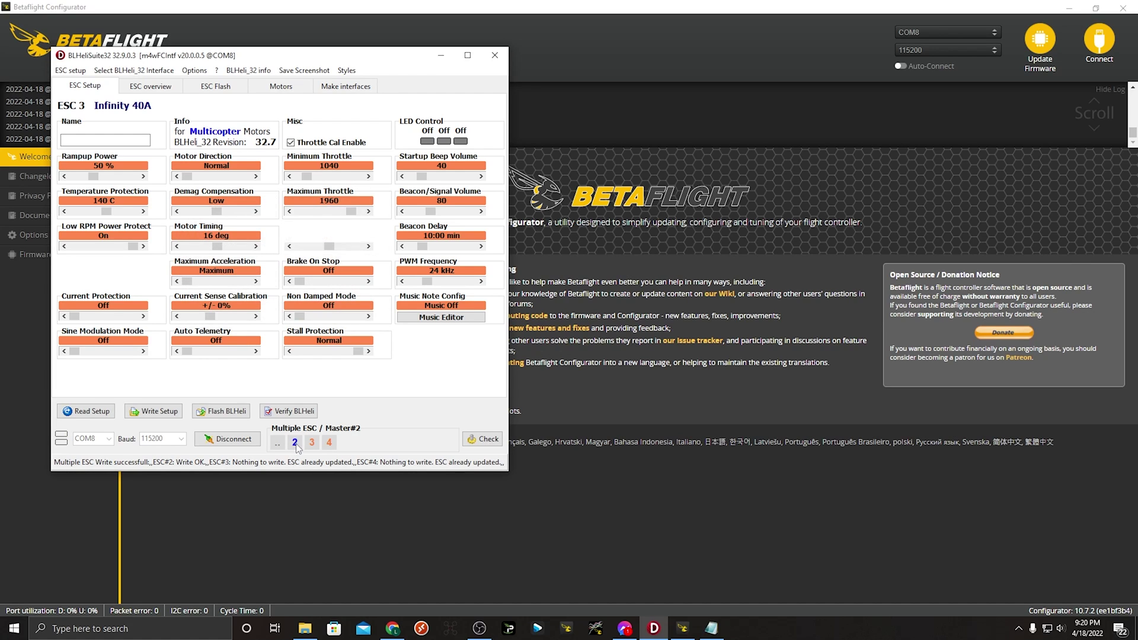
Make ESC 3 the master, set its motor direction to Normal and write the setup
{"action": "left_click", "coordinate": [312, 443]}
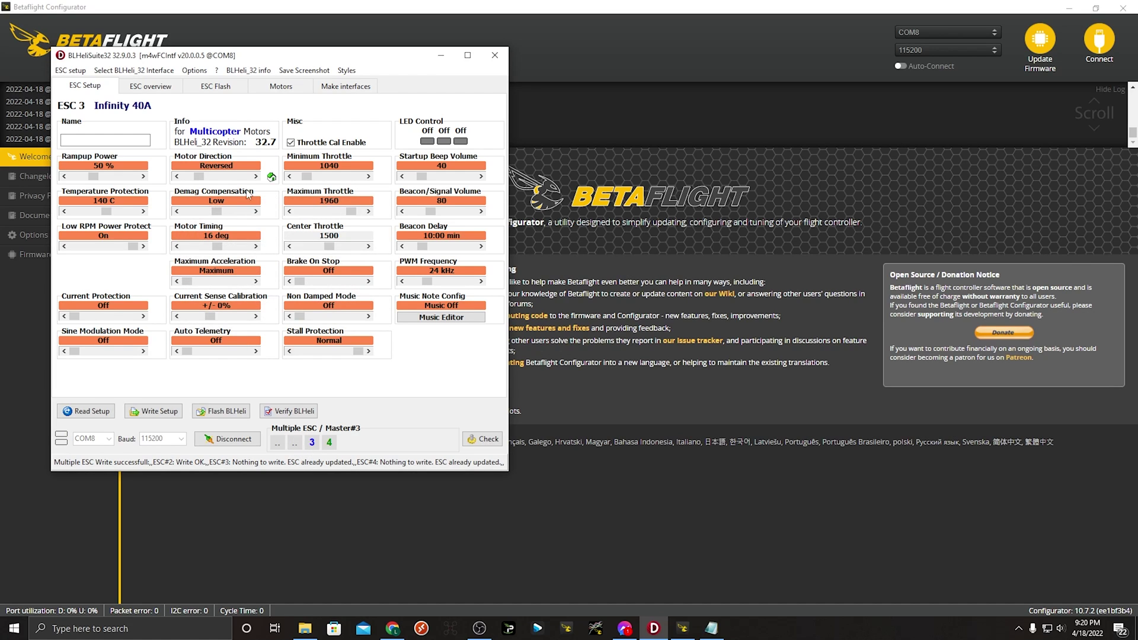
{"action": "left_click_drag", "start_coordinate": [200, 176], "coordinate": [184, 177]}
{"action": "left_click", "coordinate": [162, 411]}
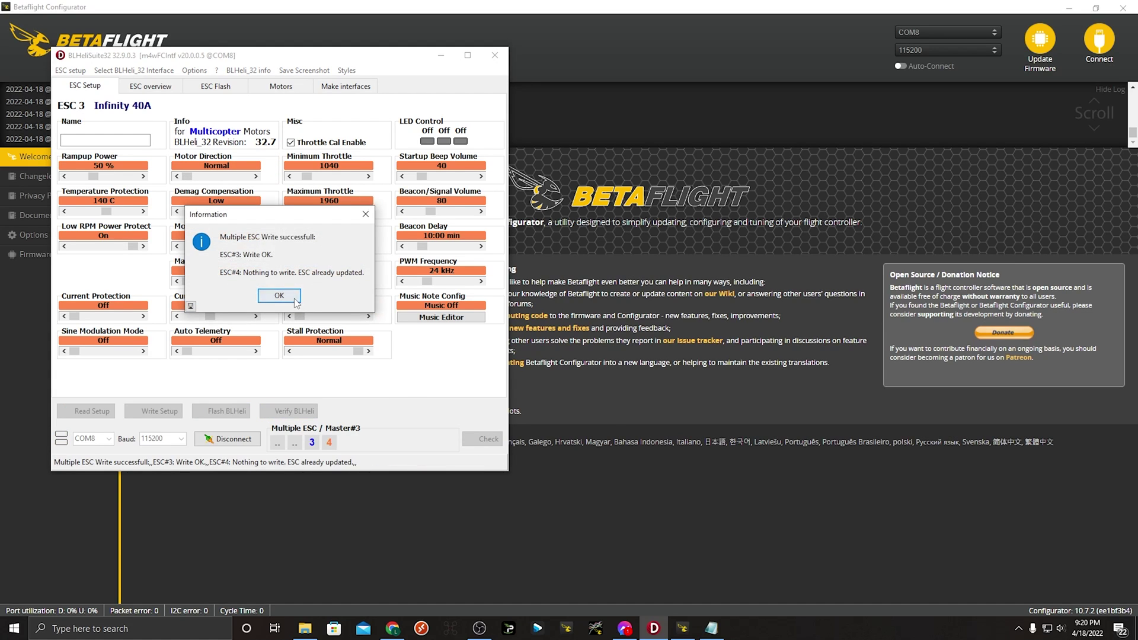
{"action": "left_click", "coordinate": [294, 300]}
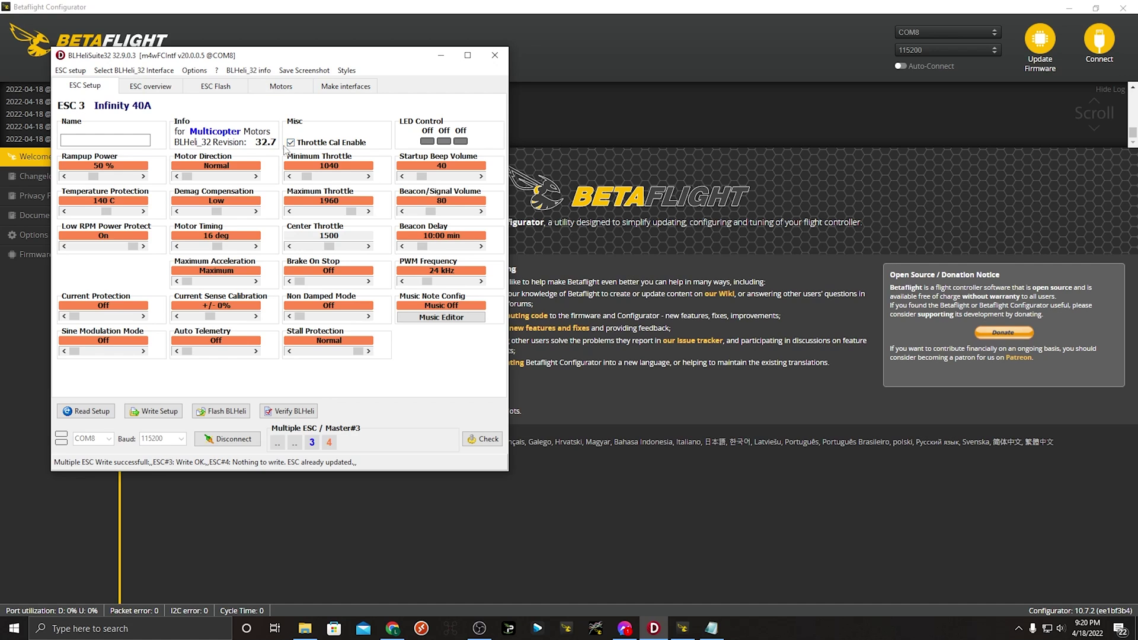
Close the ESC connection, enable motor control to test all motors with the master throttle, and return to the ESC setup
{"action": "left_click", "coordinate": [281, 86]}
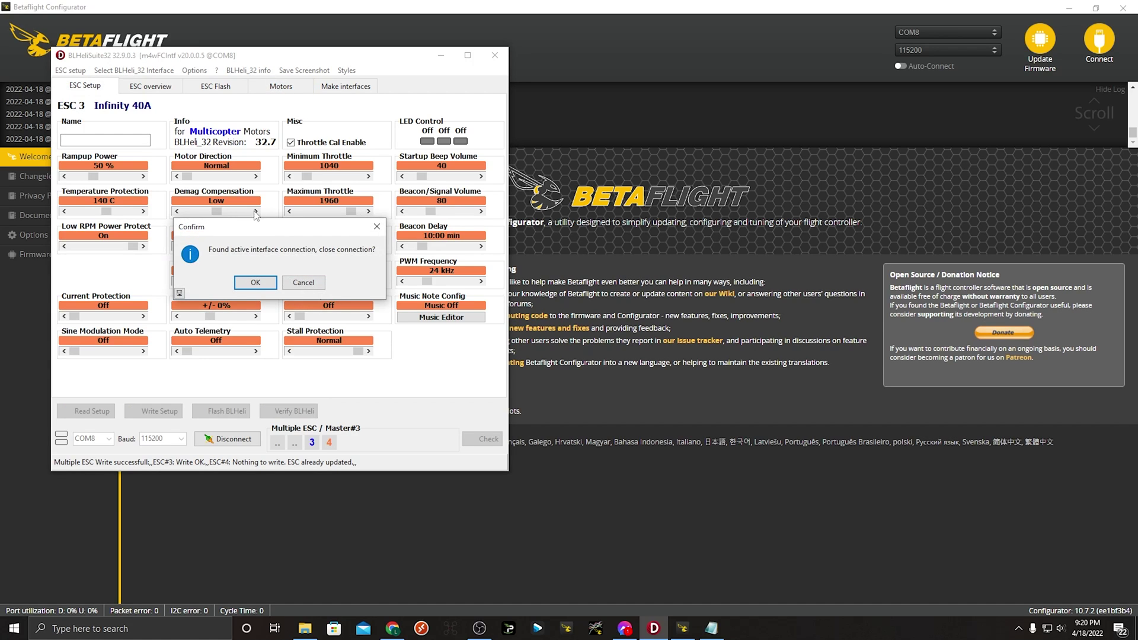
{"action": "left_click", "coordinate": [256, 282]}
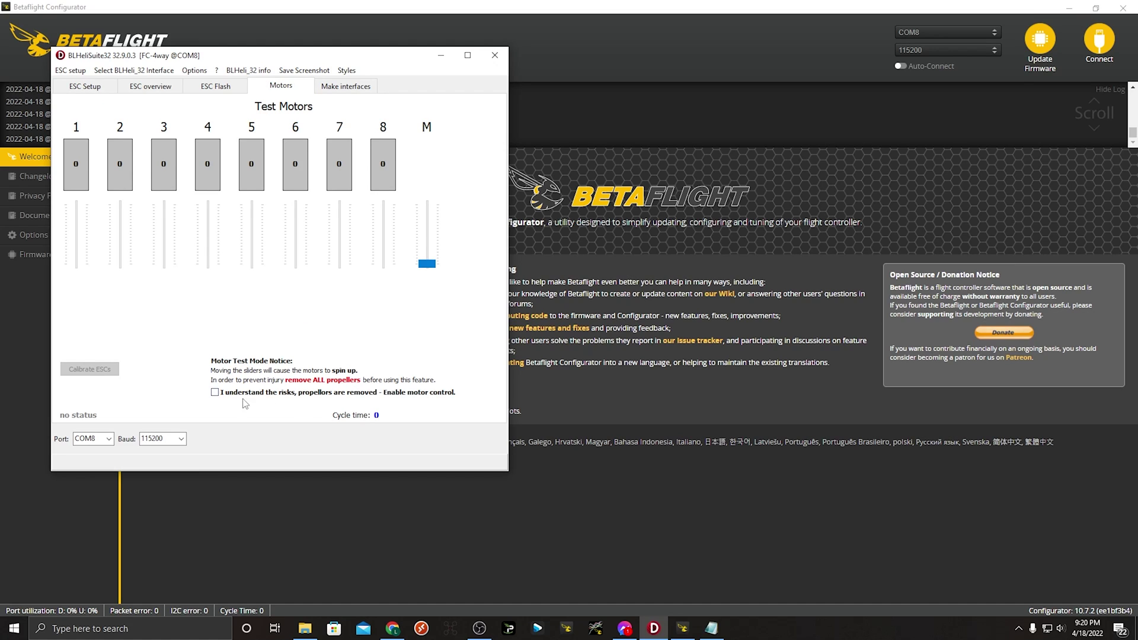
{"action": "left_click", "coordinate": [215, 393]}
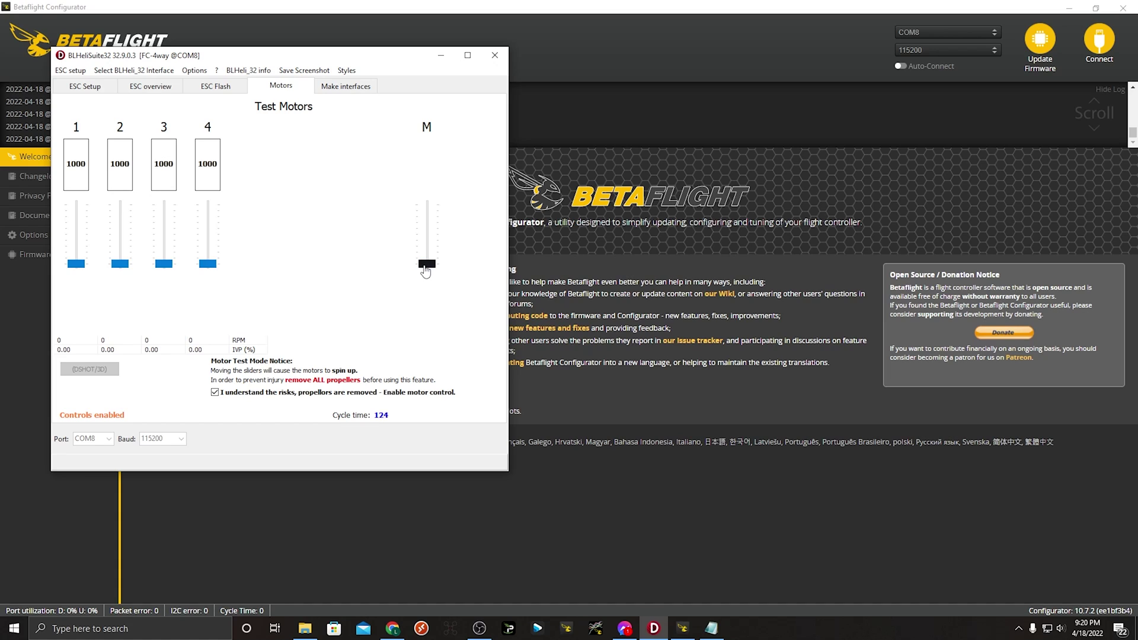
{"action": "left_click_drag", "start_coordinate": [425, 270], "coordinate": [426, 269]}
{"action": "left_click_drag", "start_coordinate": [425, 268], "coordinate": [425, 290]}
{"action": "left_click", "coordinate": [87, 89]}
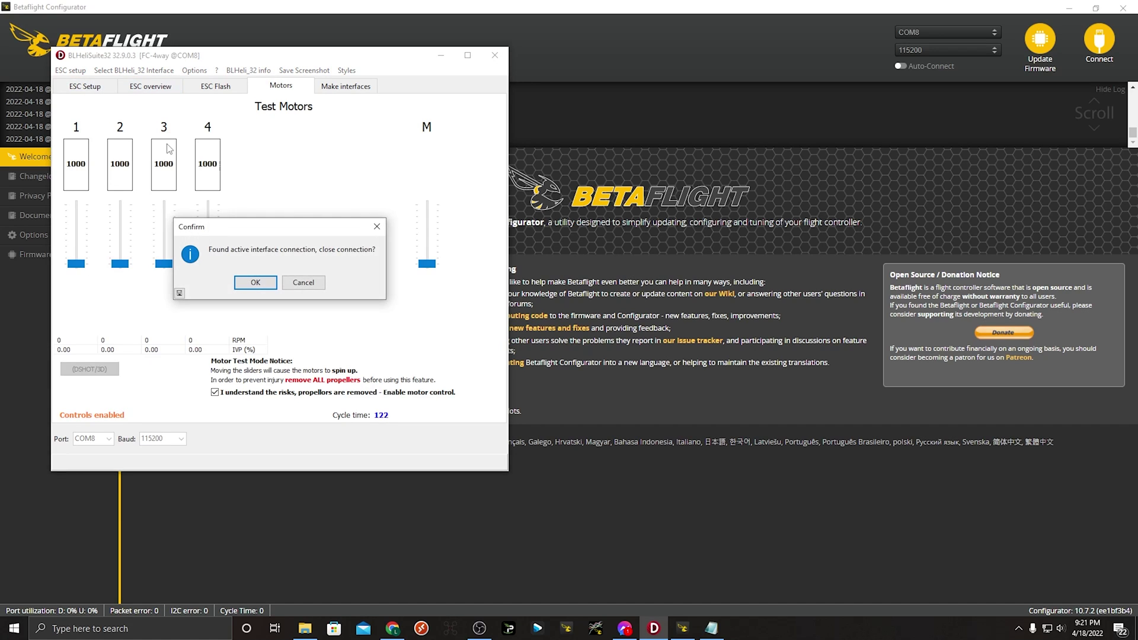
{"action": "left_click", "coordinate": [249, 282]}
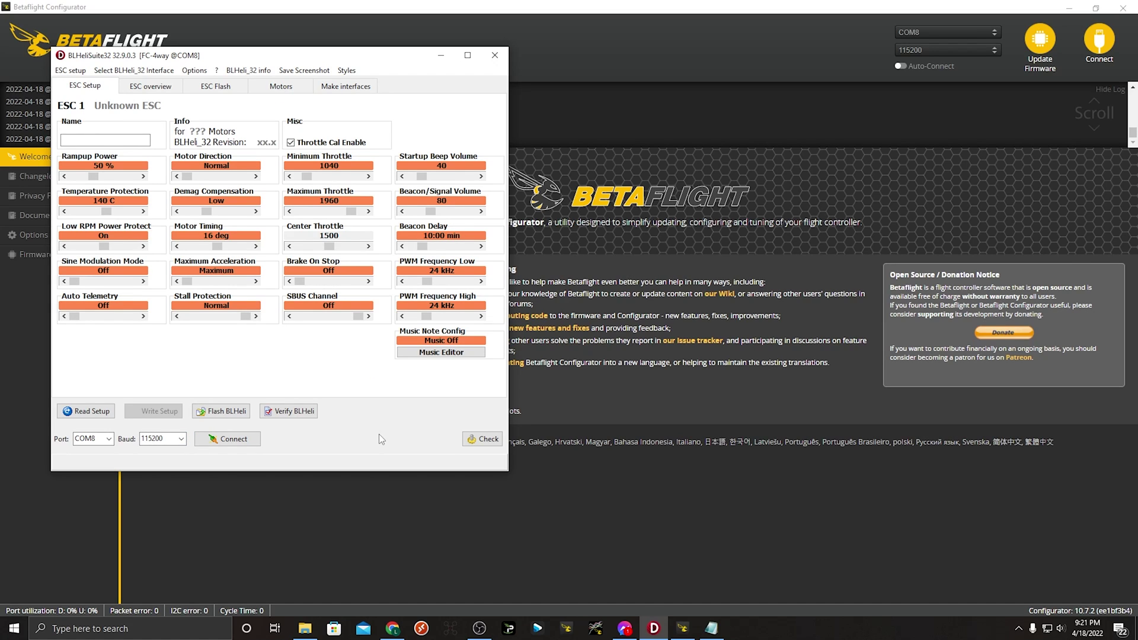
Switch to Betaflight Configurator, connect the flight controller and examine the configuration settings, including the available PID loop frequencies
{"action": "left_click", "coordinate": [598, 497]}
{"action": "left_click", "coordinate": [1099, 40]}
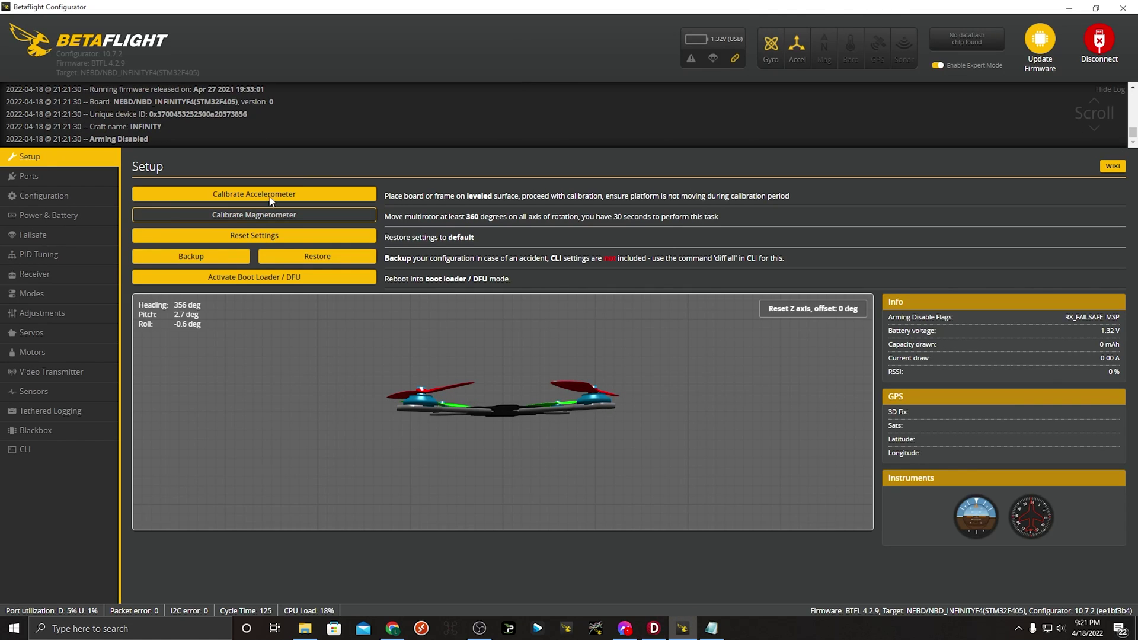
{"action": "left_click", "coordinate": [58, 201]}
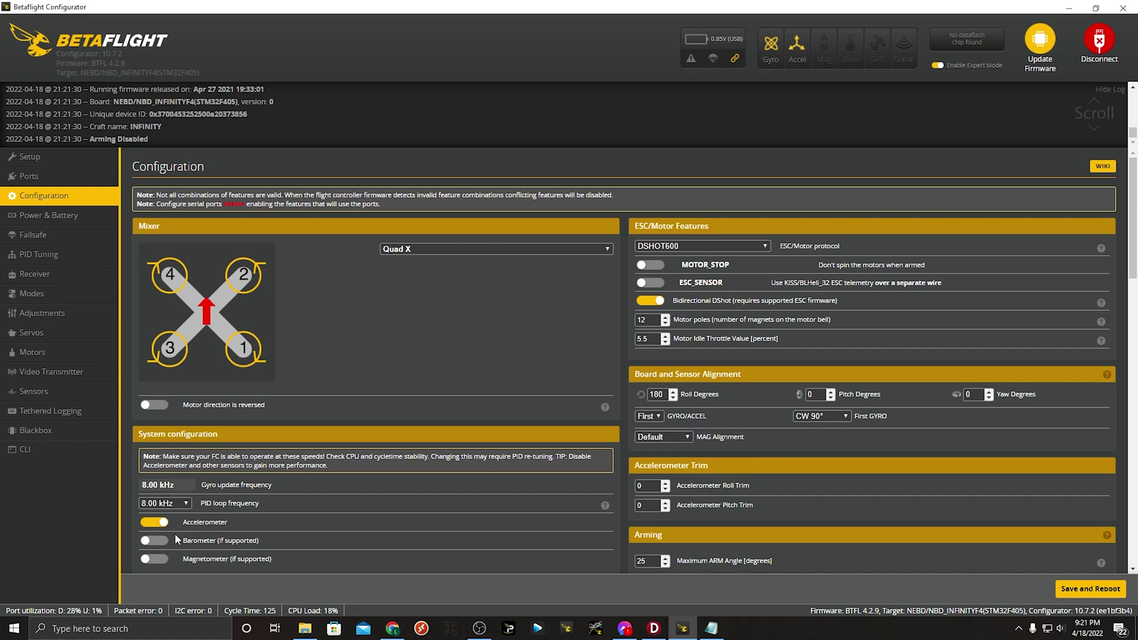
{"action": "left_click", "coordinate": [165, 503]}
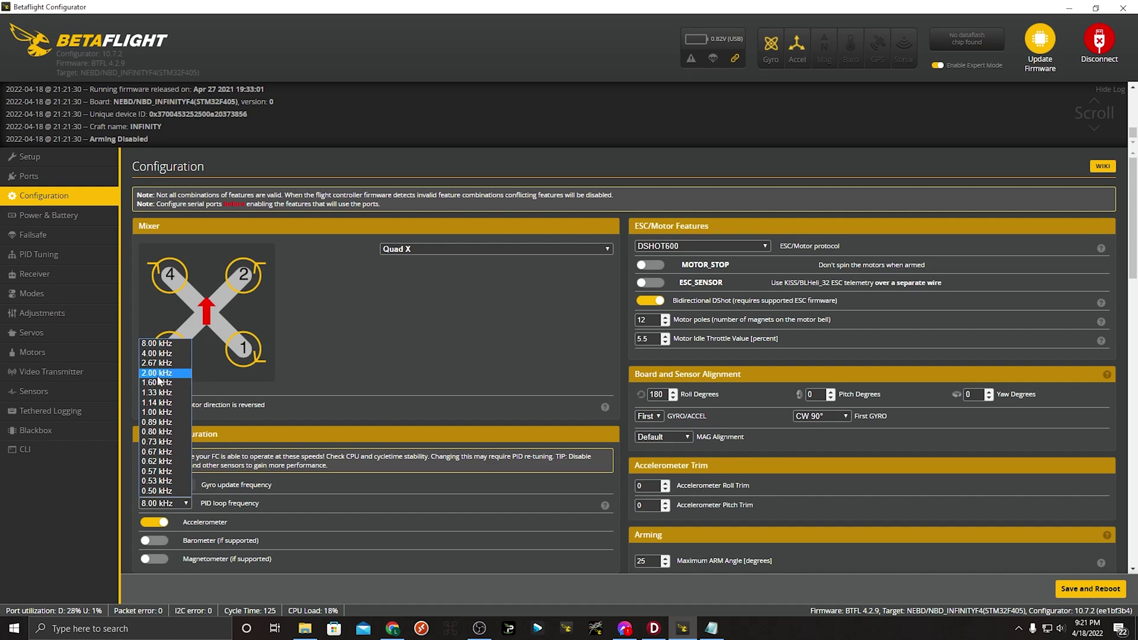
{"action": "left_click", "coordinate": [356, 520]}
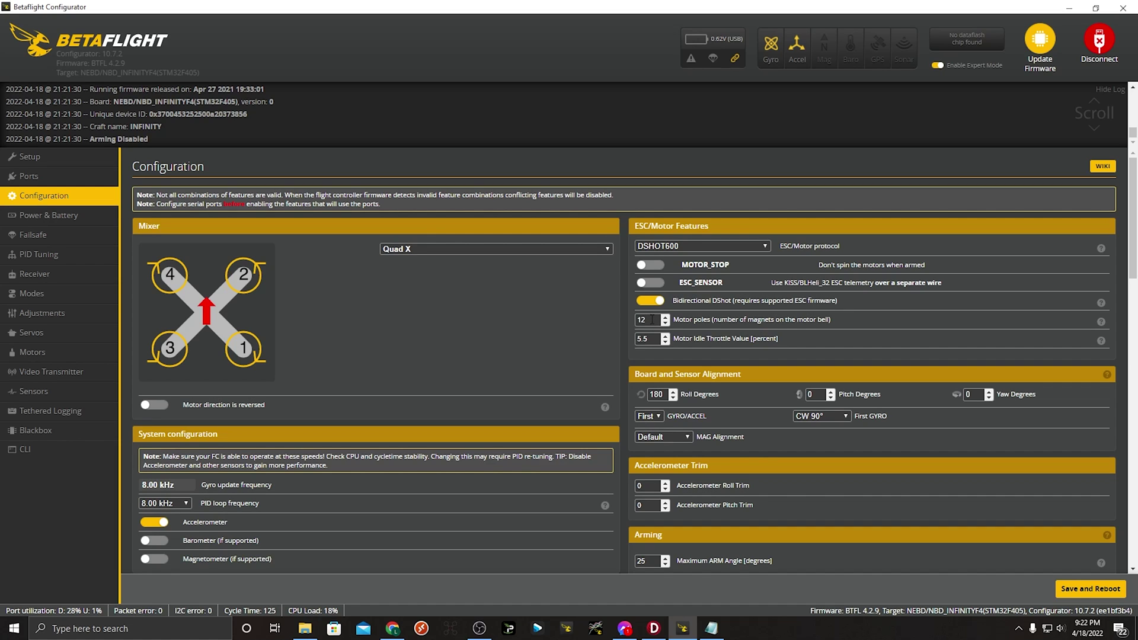
Review the PID tuning setup: the PID profile values, the rateprofile settings and the filter settings
{"action": "left_click", "coordinate": [50, 259]}
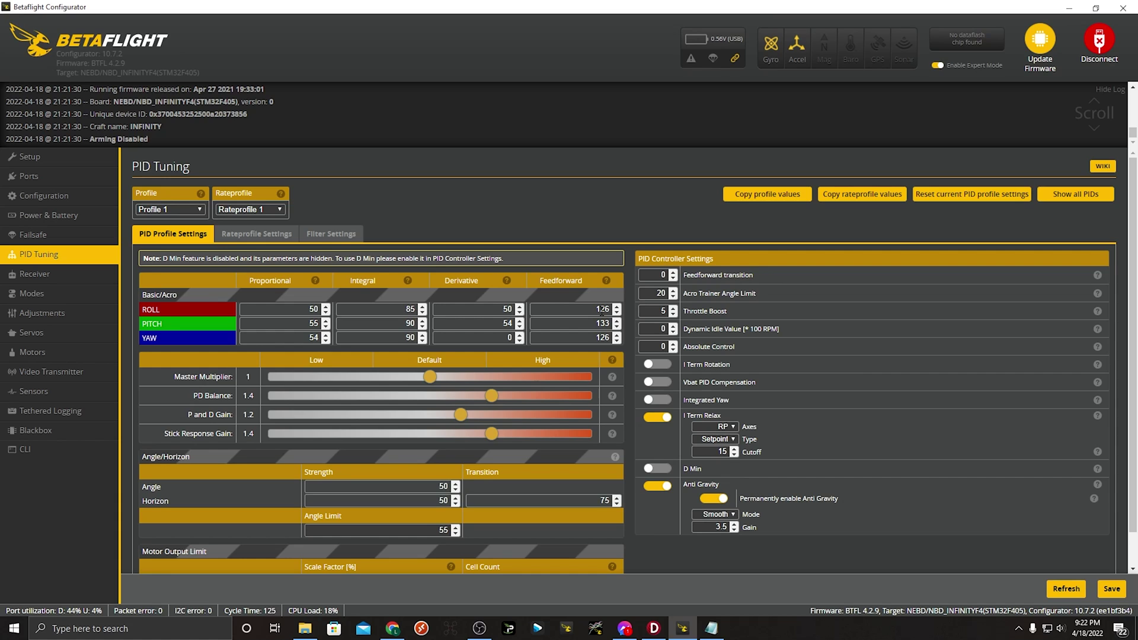
{"action": "left_click", "coordinate": [267, 240]}
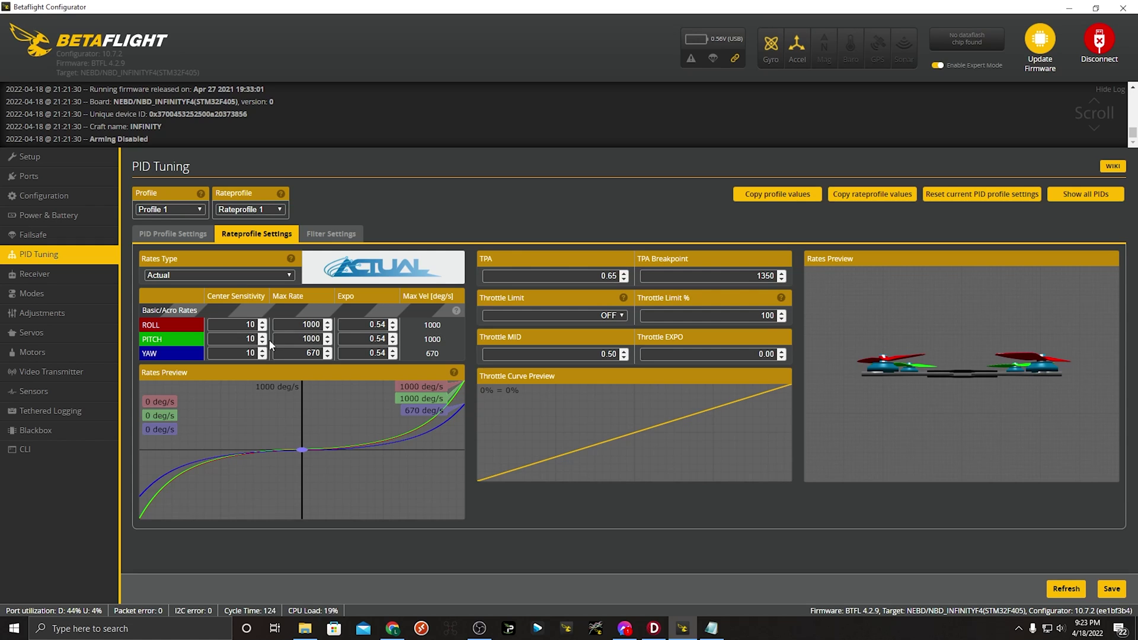
{"action": "left_click", "coordinate": [330, 236]}
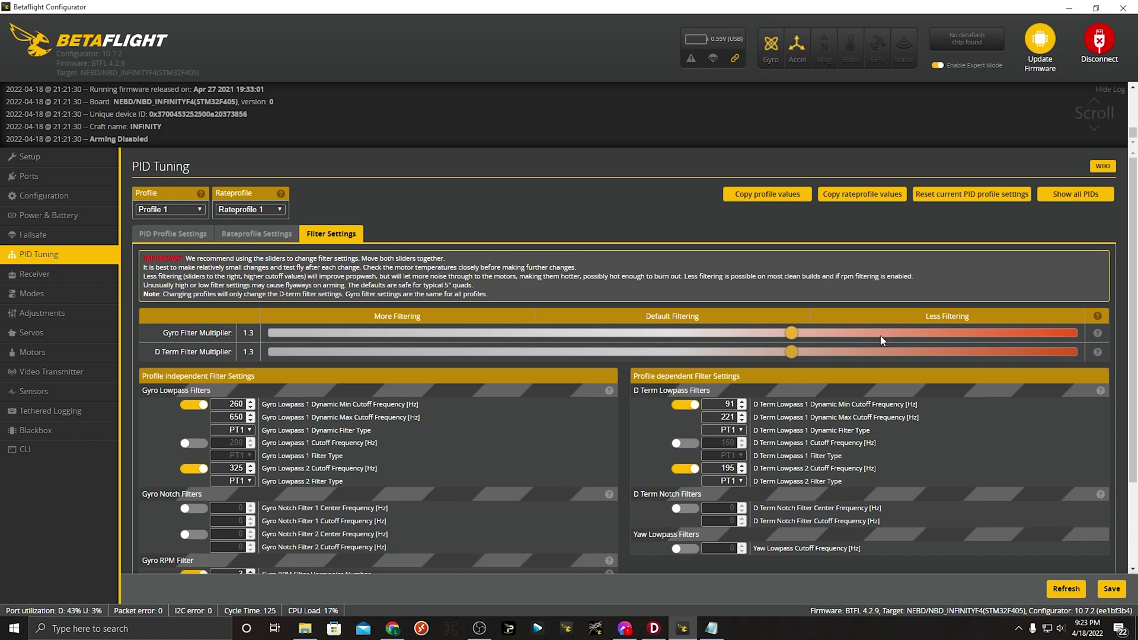
Review the flight mode assignments, from the ARM range down to the flip over after crash mode
{"action": "left_click", "coordinate": [82, 295]}
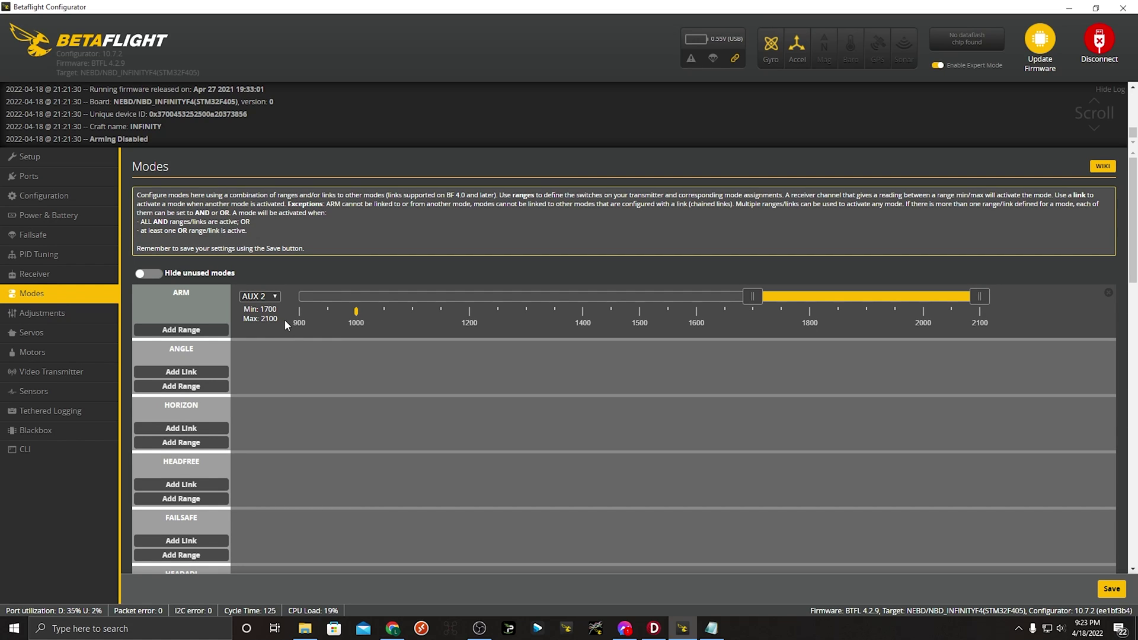
{"action": "scroll", "coordinate": [276, 300], "scroll_direction": "down", "scroll_amount": 7}
{"action": "scroll", "coordinate": [276, 307], "scroll_direction": "down", "scroll_amount": 6}
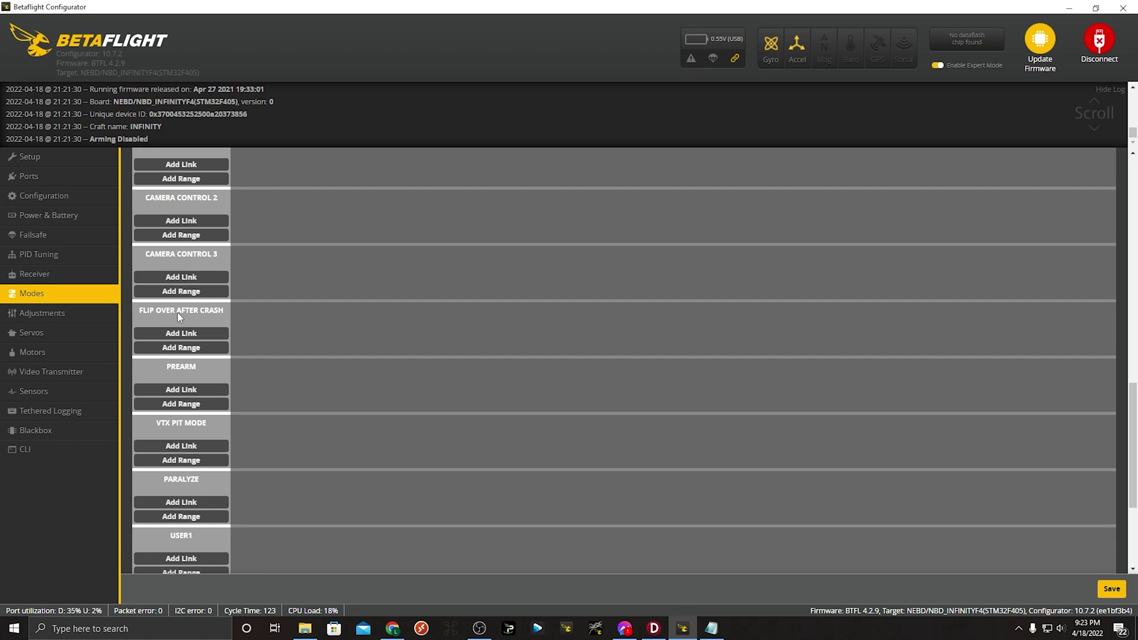
{"action": "scroll", "coordinate": [190, 313], "scroll_direction": "down", "scroll_amount": 1}
{"action": "scroll", "coordinate": [195, 307], "scroll_direction": "up", "scroll_amount": 1}
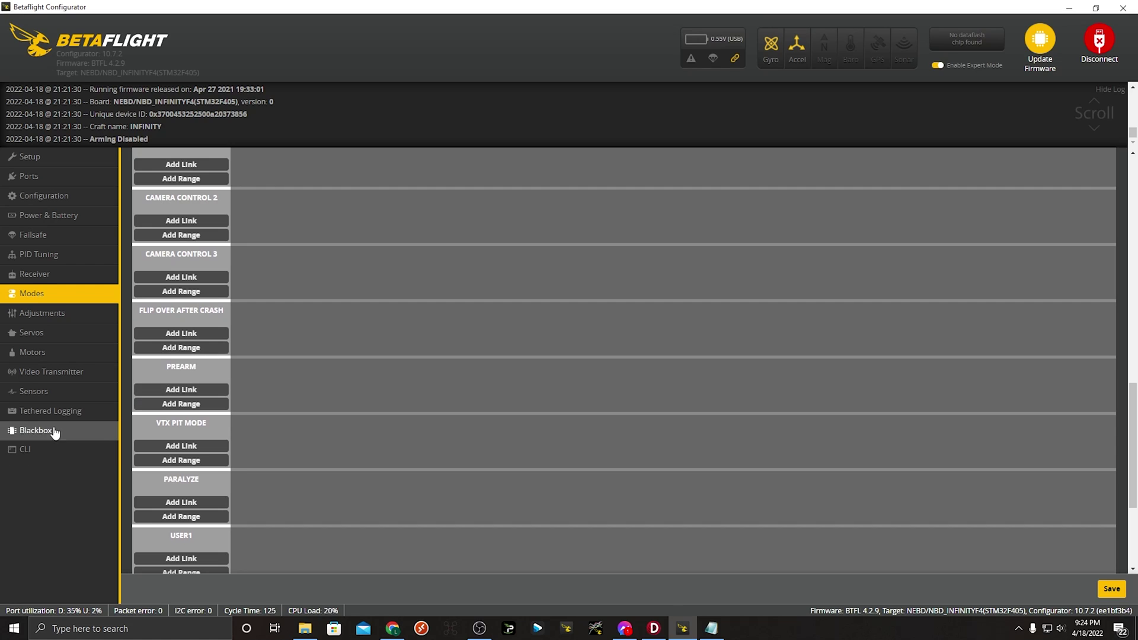